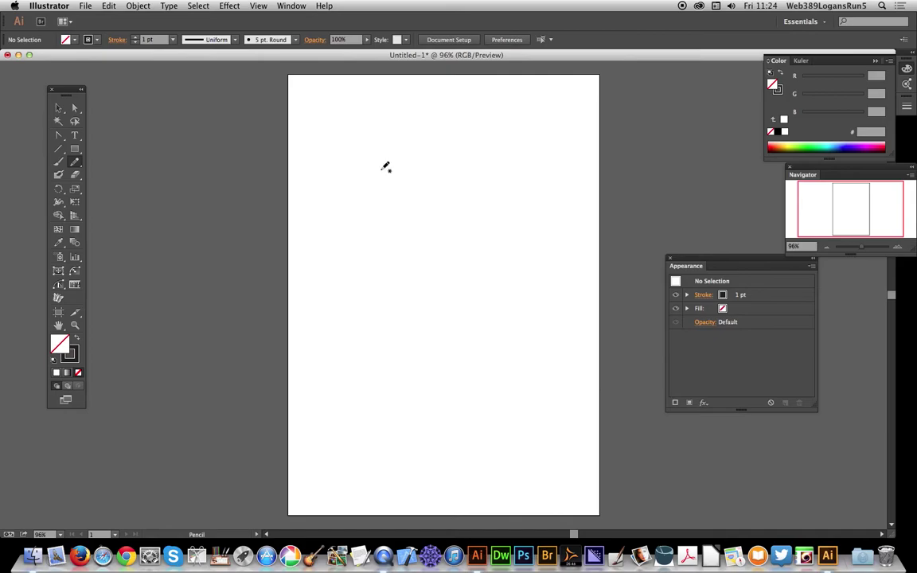
# - Draw a freehand curl ending in an oval loop, then start a straight Shift-constrained extension toward the upper right
pyautogui.moveTo(382, 172); pyautogui.dragTo(430, 243)
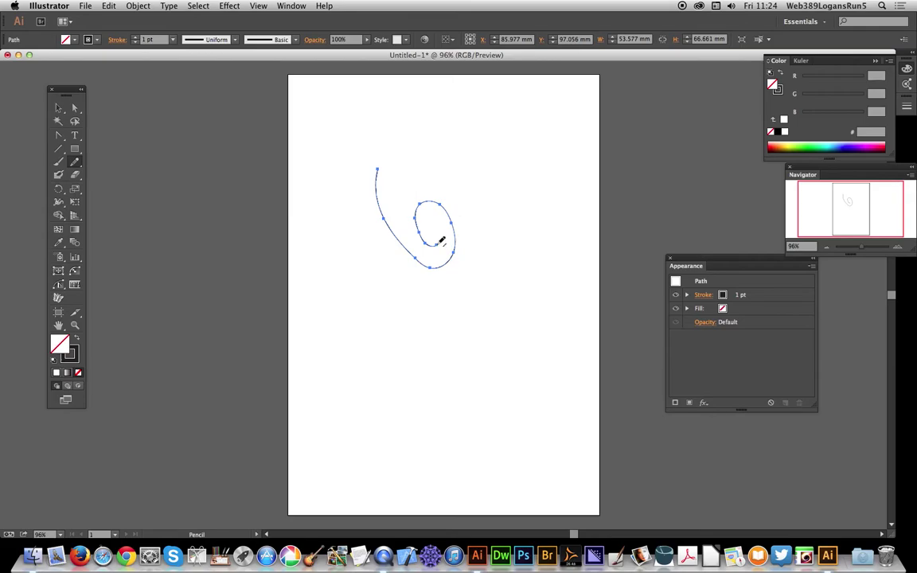
pyautogui.moveTo(442, 239); pyautogui.dragTo(511, 174)
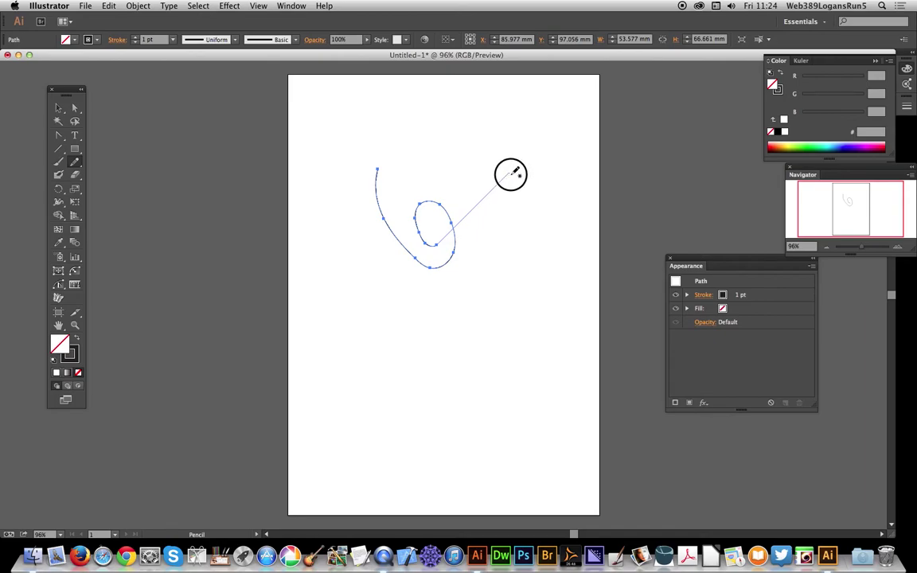
# - Add a straight segment down the right side and start another heading left from the path end
pyautogui.moveTo(510, 175)
pyautogui.mouseDown()
pyautogui.moveTo(510, 296)
pyautogui.moveTo(493, 294)
pyautogui.moveTo(492, 205)
pyautogui.moveTo(462, 235)
pyautogui.moveTo(482, 236)
pyautogui.moveTo(482, 310)
pyautogui.moveTo(521, 310)
pyautogui.moveTo(532, 190)
pyautogui.moveTo(452, 165)
pyautogui.moveTo(373, 156)
pyautogui.moveTo(368, 290)
pyautogui.mouseUp()
pyautogui.click(510, 296)
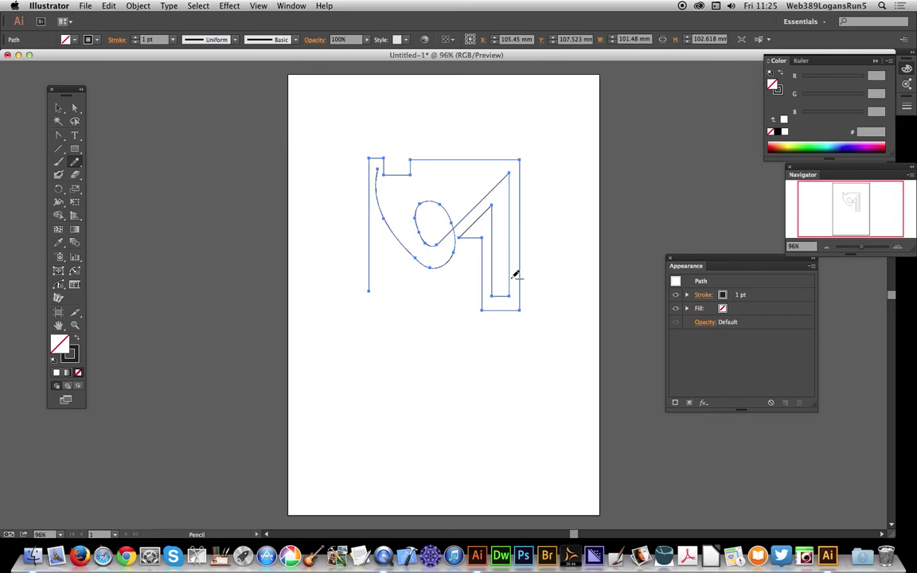